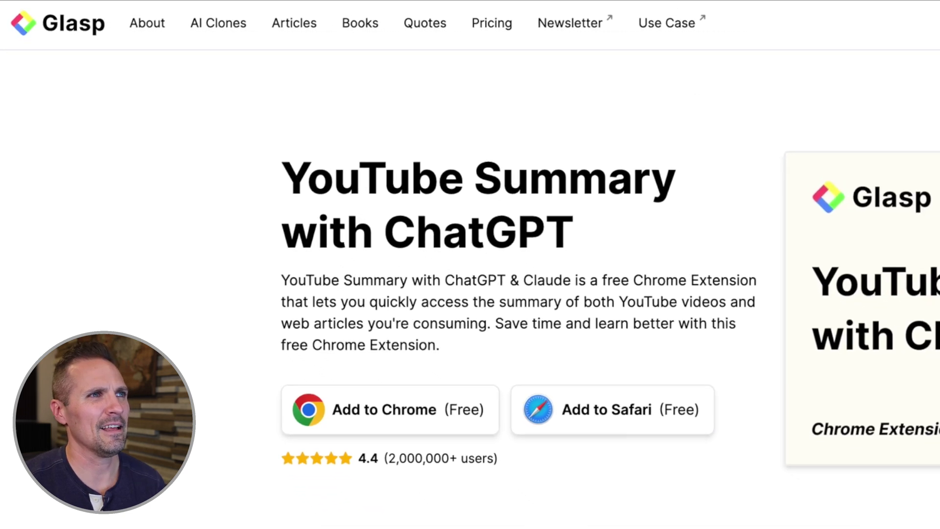
# - Go to Glasp's YouTube Summary with ChatGPT extension page with its free Chrome install
pyautogui.click(533, 24)
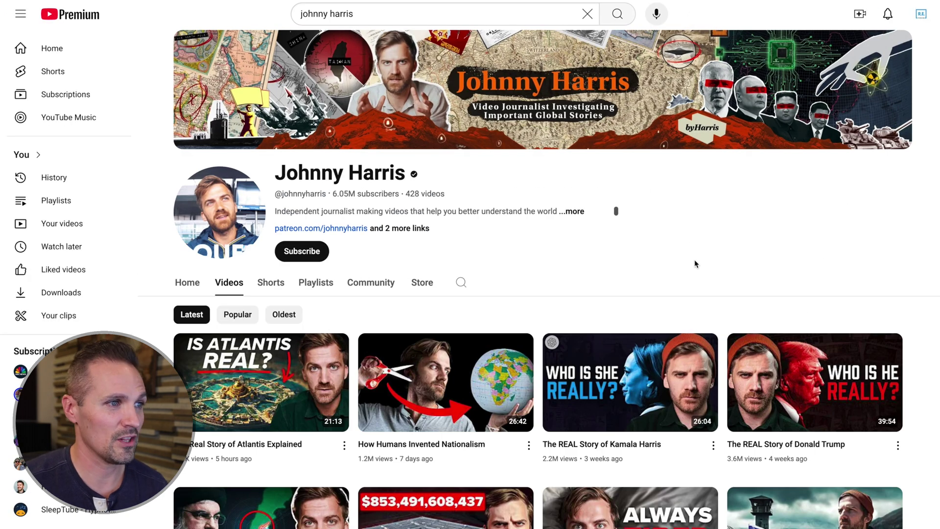
# - Scroll the channel's Videos tab and open 'The Rise of Hezbollah, Explained'
pyautogui.scroll(-7, 694, 263)
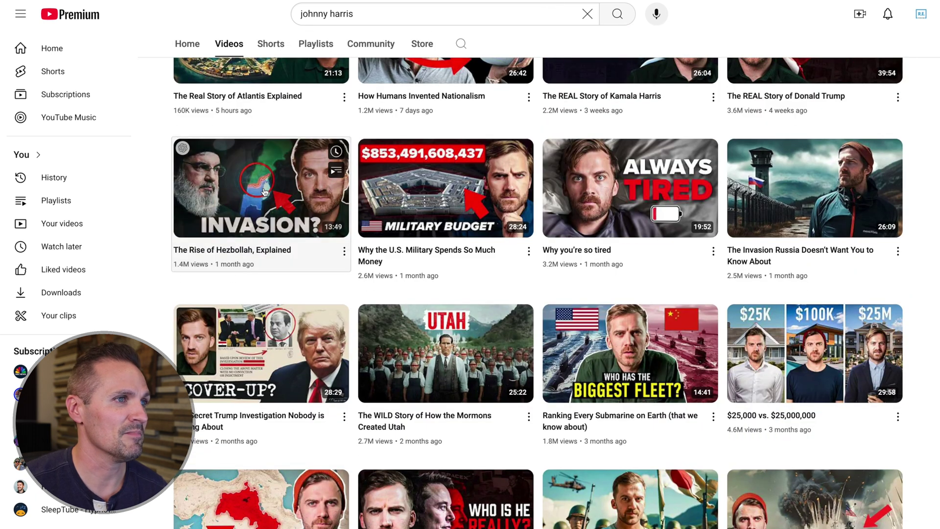
pyautogui.click(274, 196)
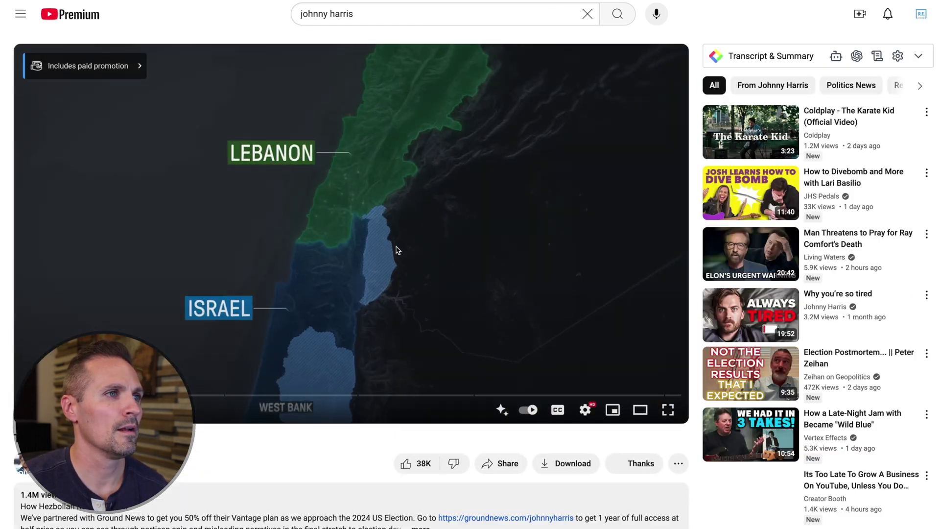
# - Pause the Hezbollah video and show its timestamped transcript in the Transcript & Summary panel
pyautogui.click(395, 250)
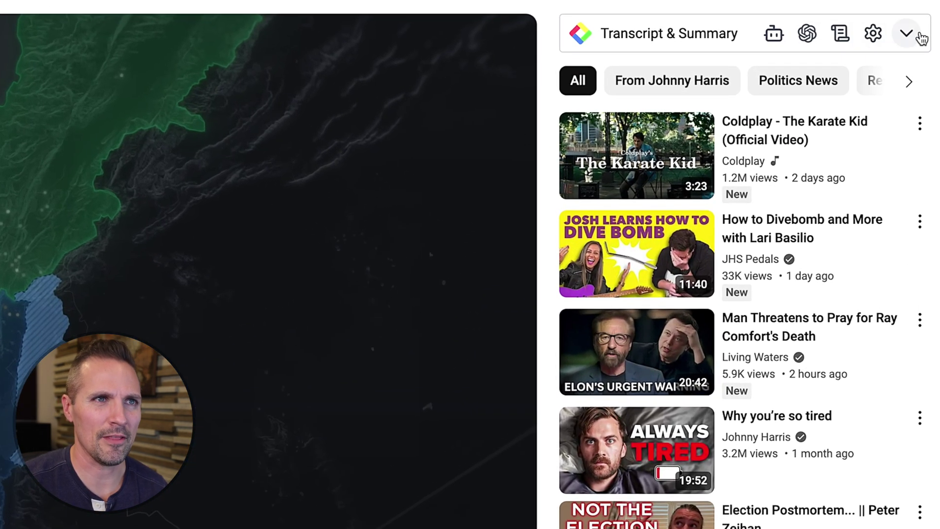
pyautogui.click(775, 36)
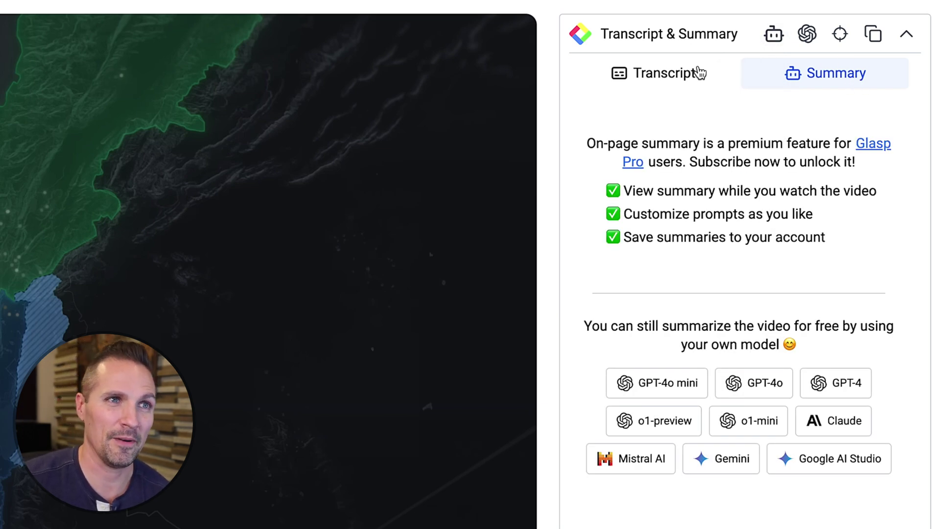
pyautogui.click(651, 73)
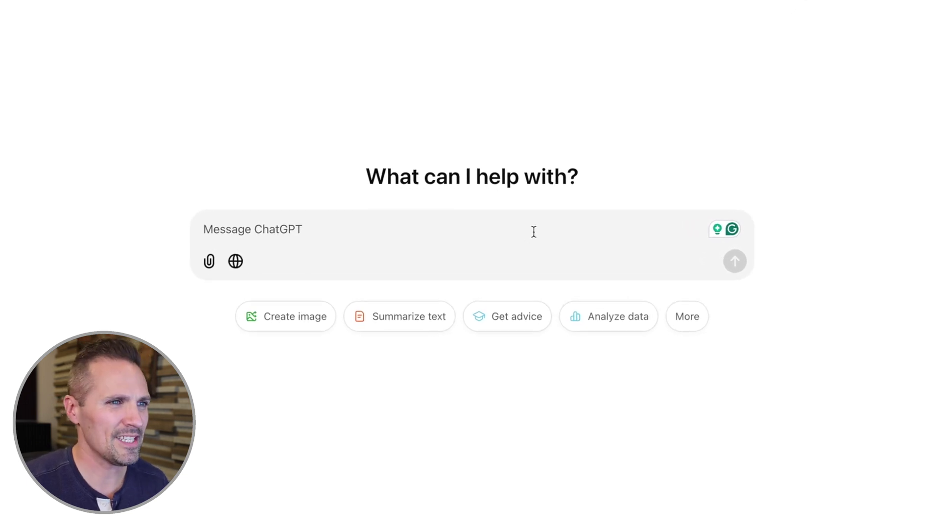
# - Combine the bullet-point summary prompt with the transcript, remove '[PASTE TRANSCRIPT]', and send
pyautogui.press('super+v')
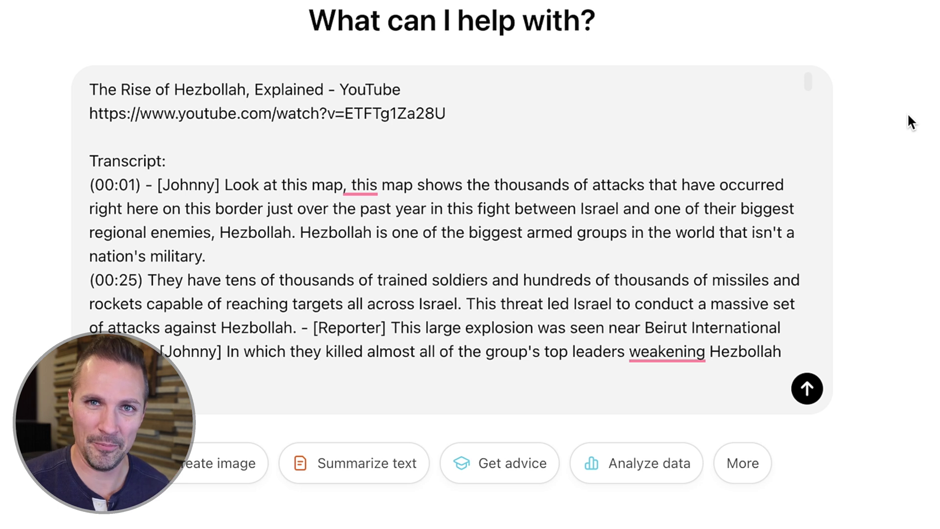
pyautogui.write('Here is a YouTube transcript: [PASTE TRANSCRIPT]. Summarize the key points in bullet points, focusing on the most important ideas and takeaways.')
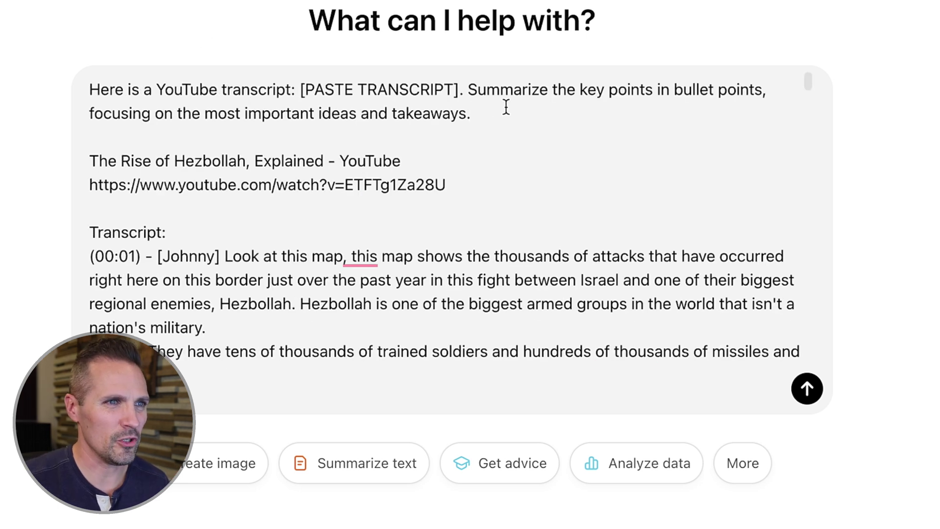
pyautogui.moveTo(300, 93); pyautogui.dragTo(294, 93)
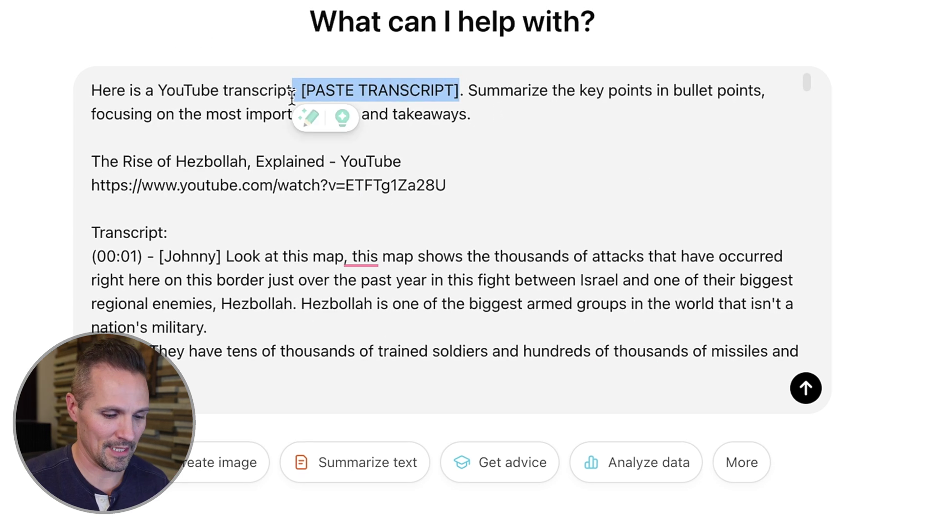
pyautogui.press('BackSpace')
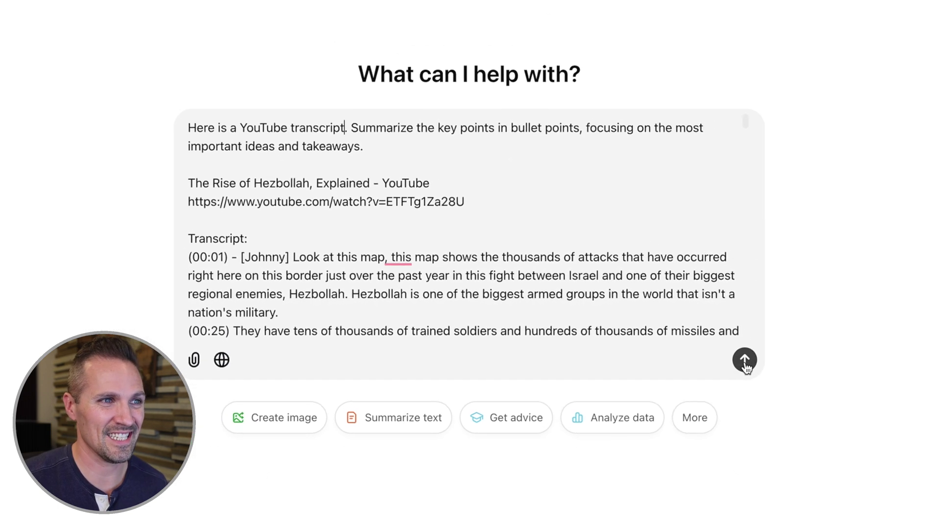
pyautogui.click(736, 361)
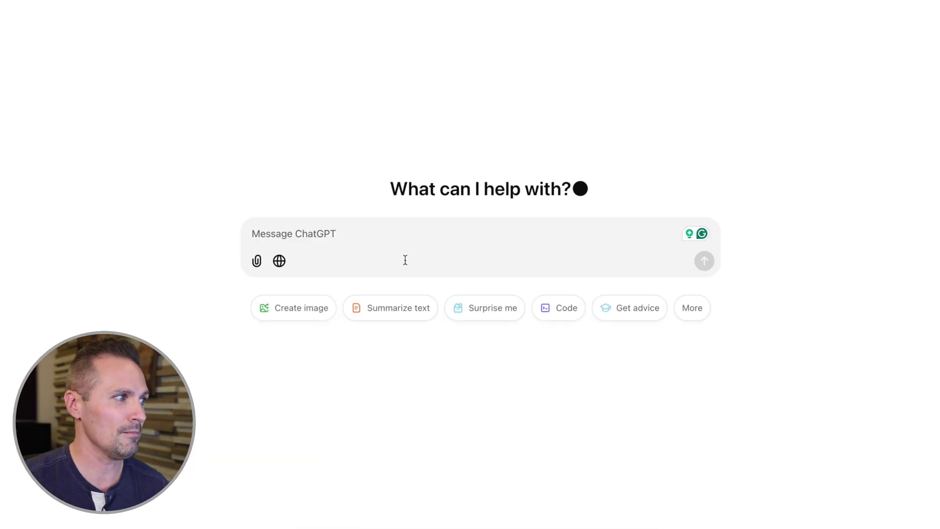
# - Paste the bias-analysis prompt into the fresh ChatGPT chat
pyautogui.write('Analyze this transcript for bias. Determine whether the content is objective or contains a bias, and if so, identify the type of bias (e.g., political, cultural, economic) and the direction it leans (for or against a particular viewpoint or group). Provide examples from the text to support your conclusion: [PASTE TRANSCRIPT].')
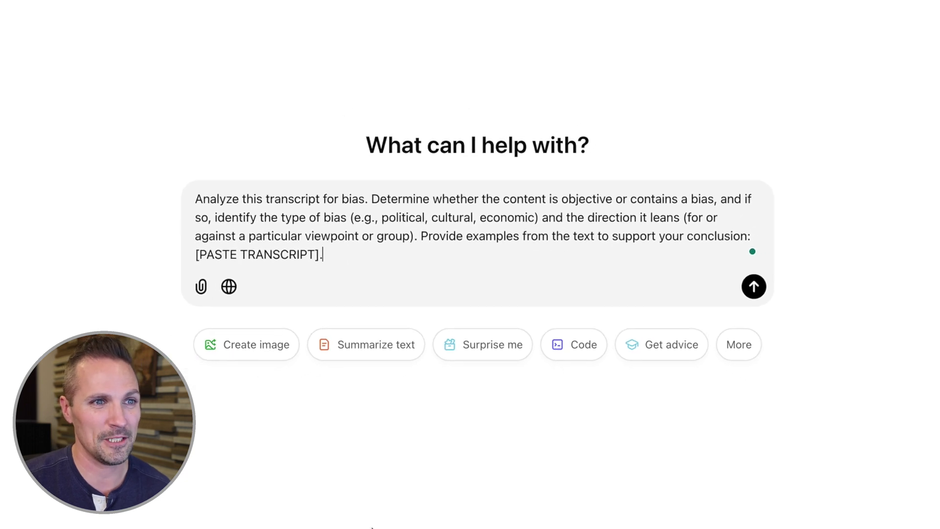
# - Swap the '[PASTE TRANSCRIPT]' placeholder for the Hezbollah transcript and send the bias-analysis request
pyautogui.hotkey('shift', 'Home')
pyautogui.press('BackSpace')
pyautogui.hotkey('ctrl', 'v')
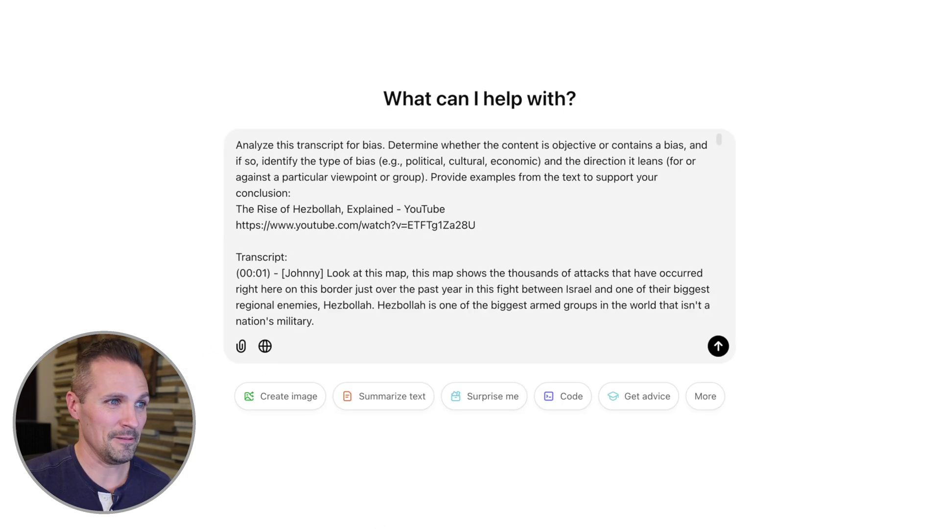
pyautogui.press('Return')
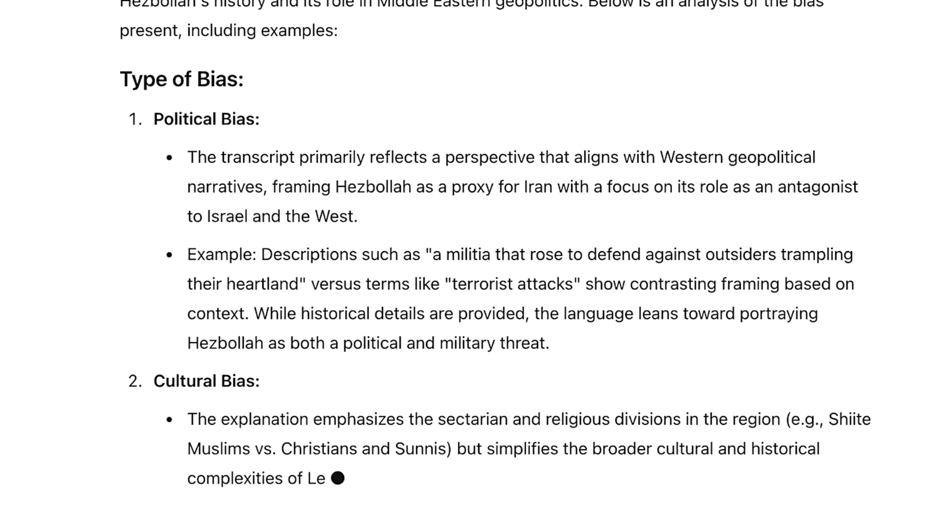
# - Scroll through the streaming bias analysis down to its Conclusion
pyautogui.scroll(2, 866, 275)
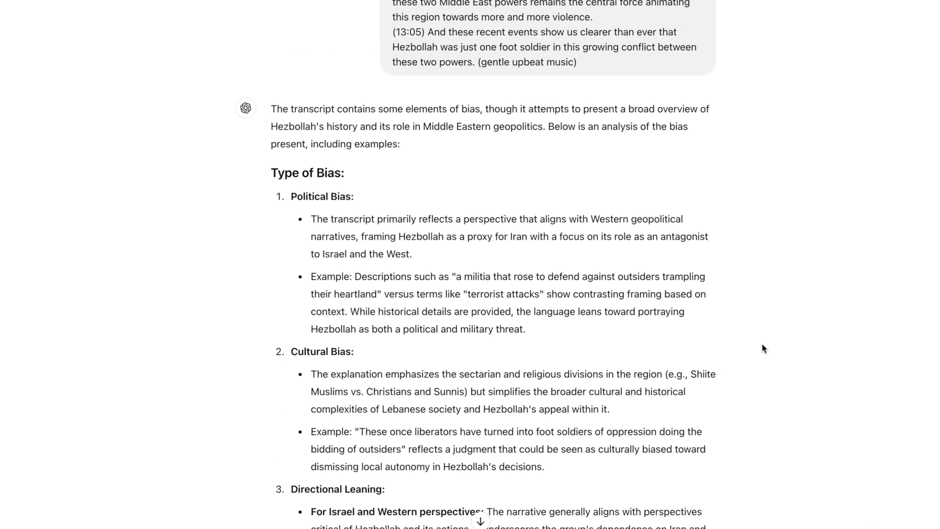
pyautogui.scroll(-8, 762, 344)
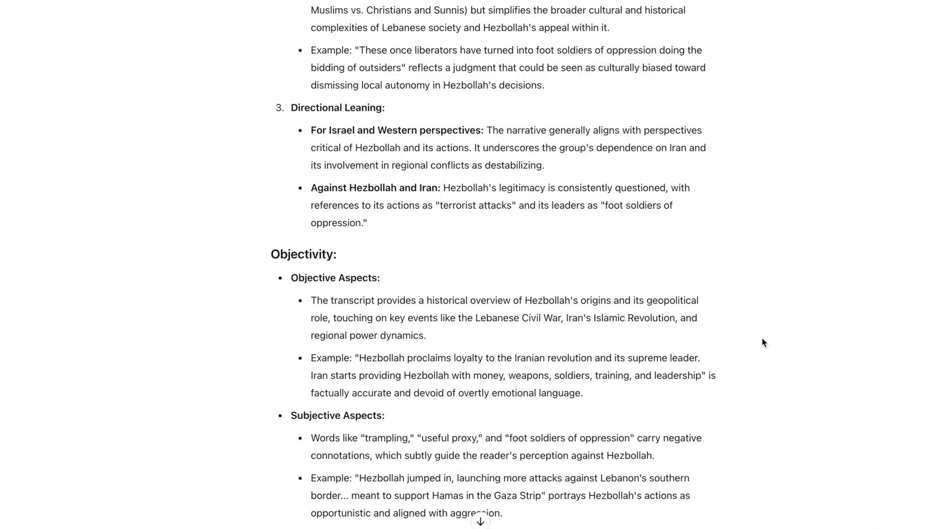
pyautogui.scroll(-3, 761, 344)
pyautogui.scroll(-2, 761, 342)
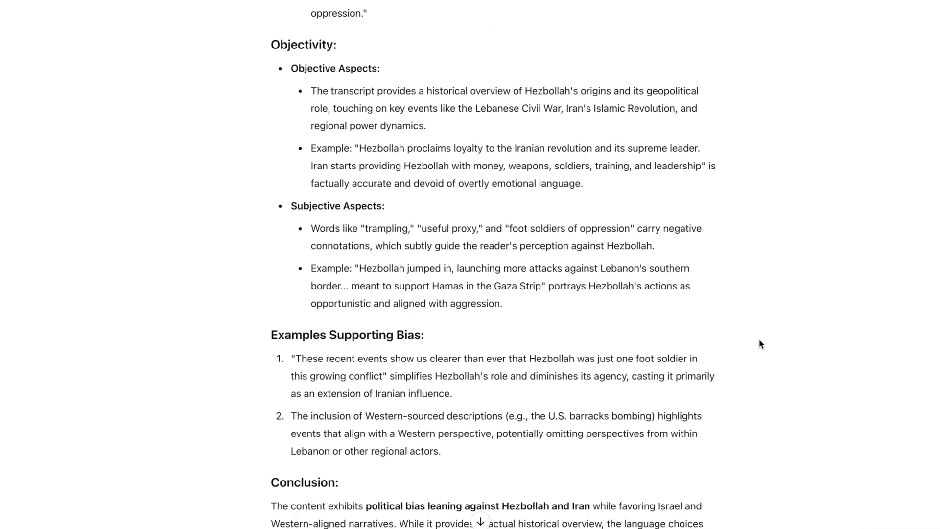
pyautogui.scroll(-2, 759, 345)
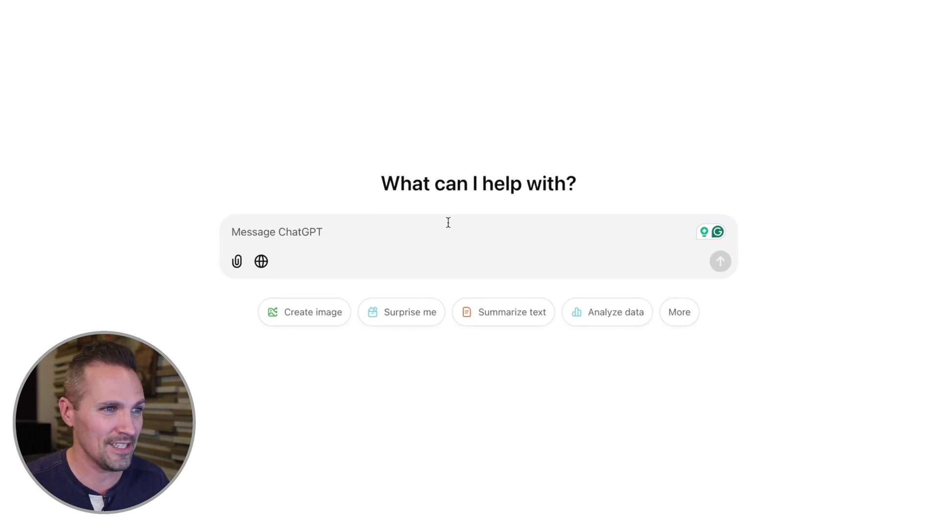
# - Paste the counterargument prompt, delete its placeholder, and paste the Hezbollah transcript on a new line below
pyautogui.write('This transcript presents a specific argument or viewpoint: [PASTE TRANSCRIPT]. Identify the key points being made and develop logical, evidence-based counterarguments for each point. Where possible, suggest sources or references that could support the rebuttals.')
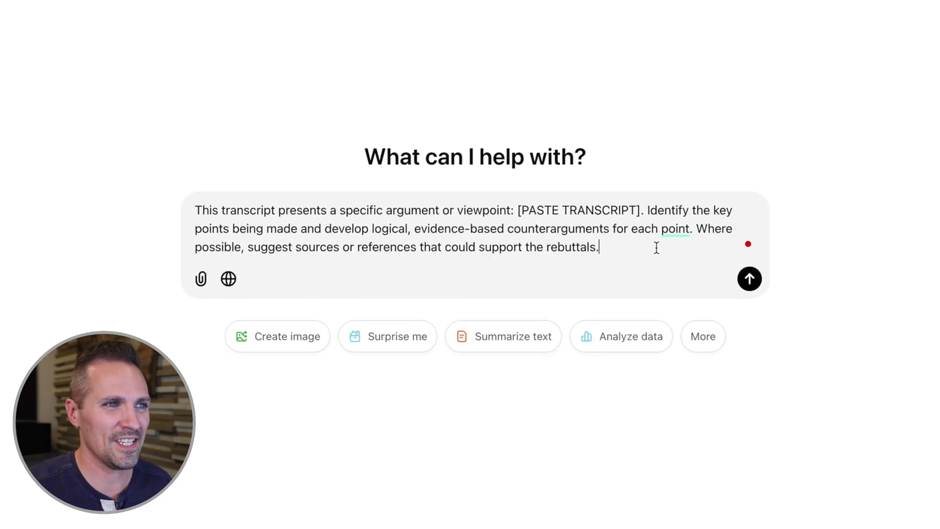
pyautogui.moveTo(659, 204); pyautogui.dragTo(512, 205)
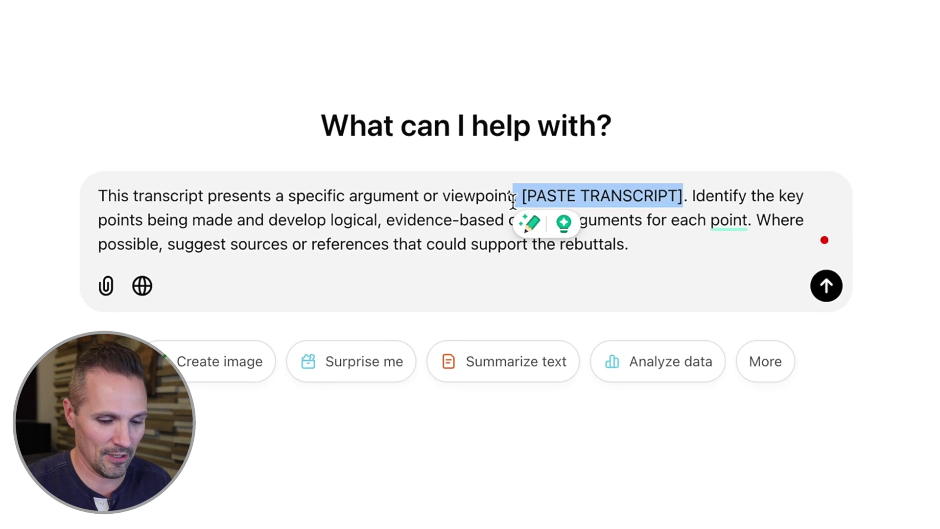
pyautogui.press('BackSpace')
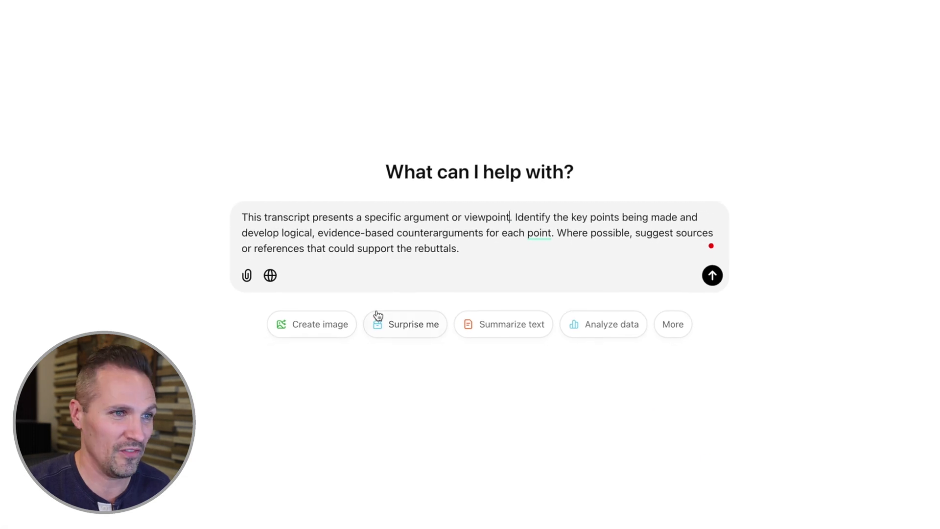
pyautogui.click(478, 246)
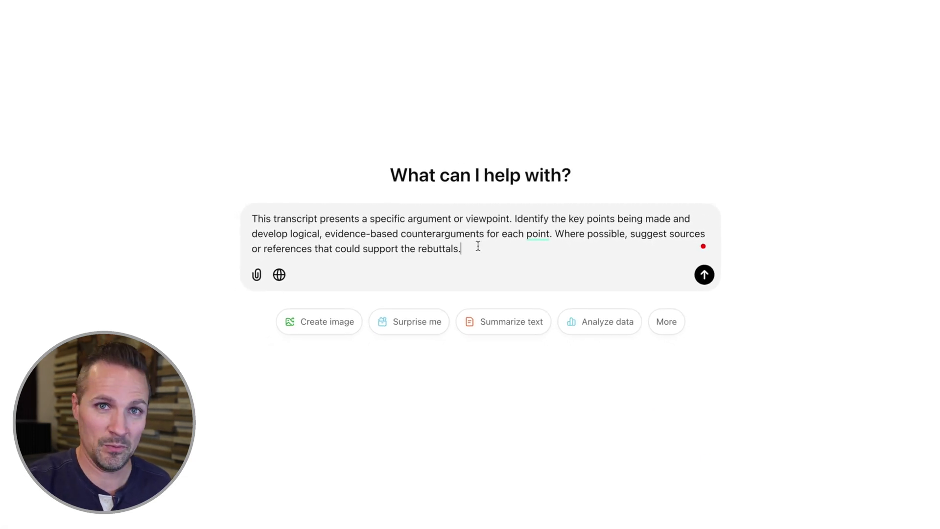
pyautogui.hotkey('shift', 'Return')
pyautogui.hotkey('shift', 'Return')
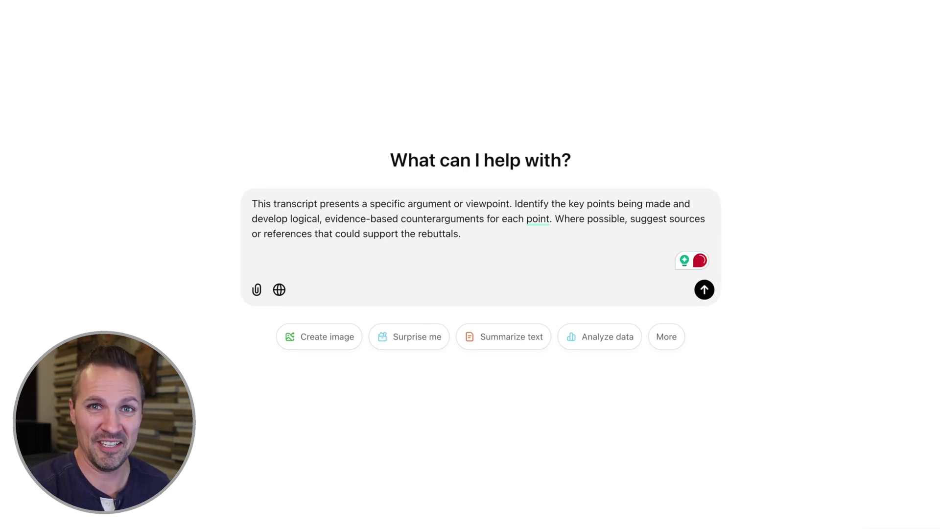
pyautogui.hotkey('ctrl', 'v')
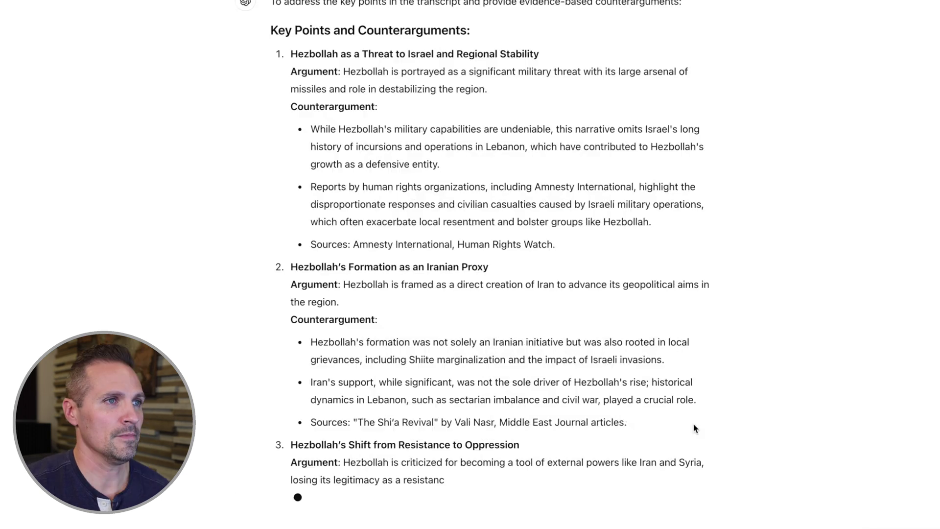
# - Read through the five key points and counterarguments down to Suggested Sources for Further Reading
pyautogui.scroll(-1, 694, 424)
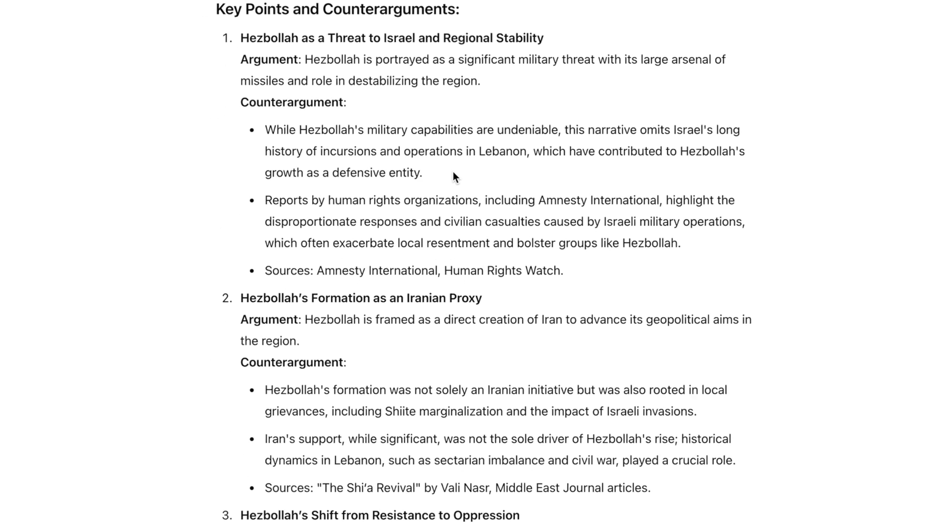
pyautogui.scroll(-5, 575, 243)
pyautogui.scroll(-10, 575, 242)
pyautogui.scroll(-2, 571, 225)
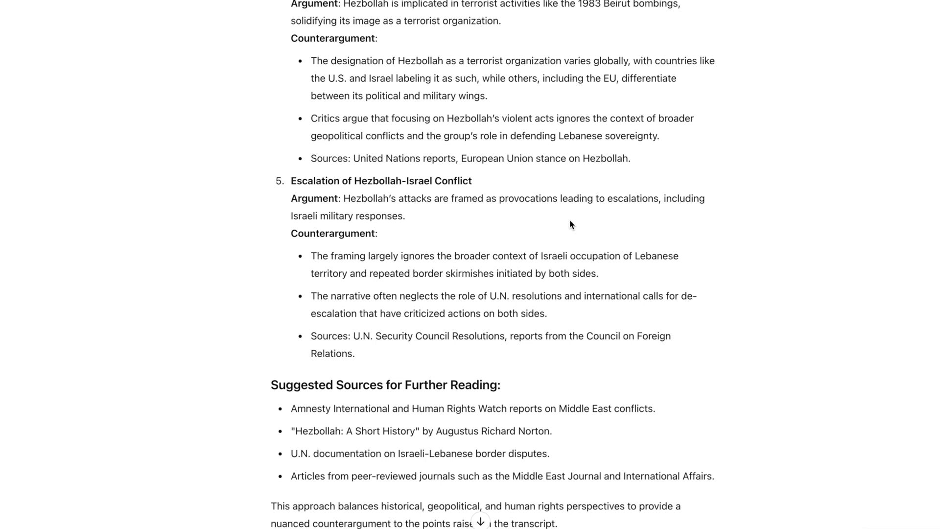
pyautogui.scroll(-3, 568, 219)
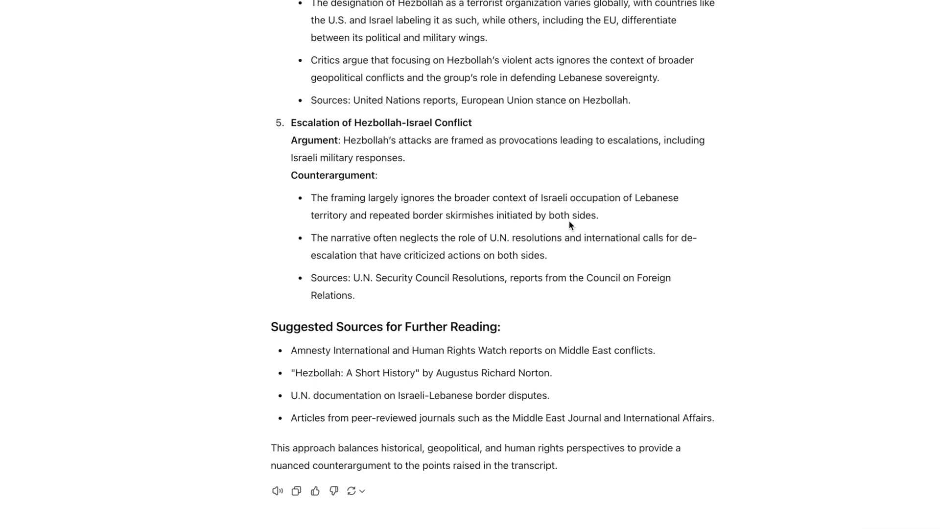
pyautogui.scroll(2, 569, 224)
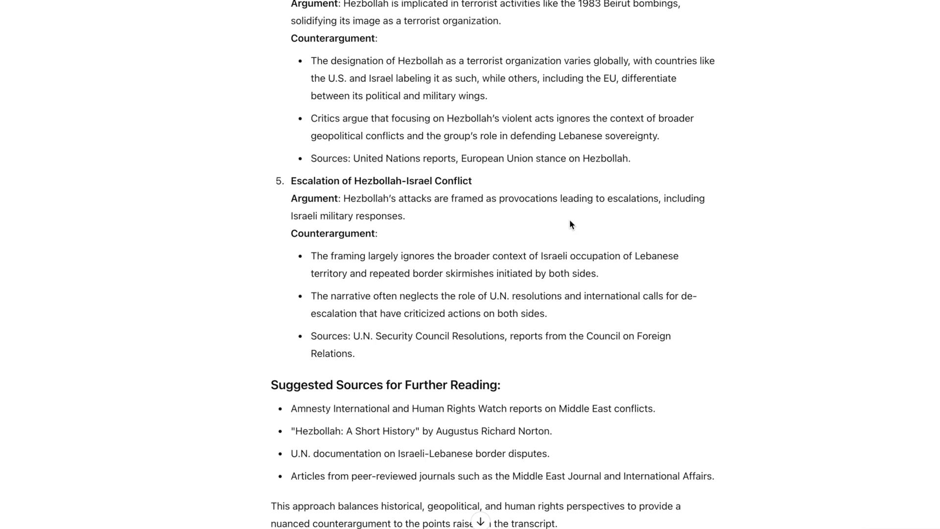
pyautogui.scroll(-2, 569, 219)
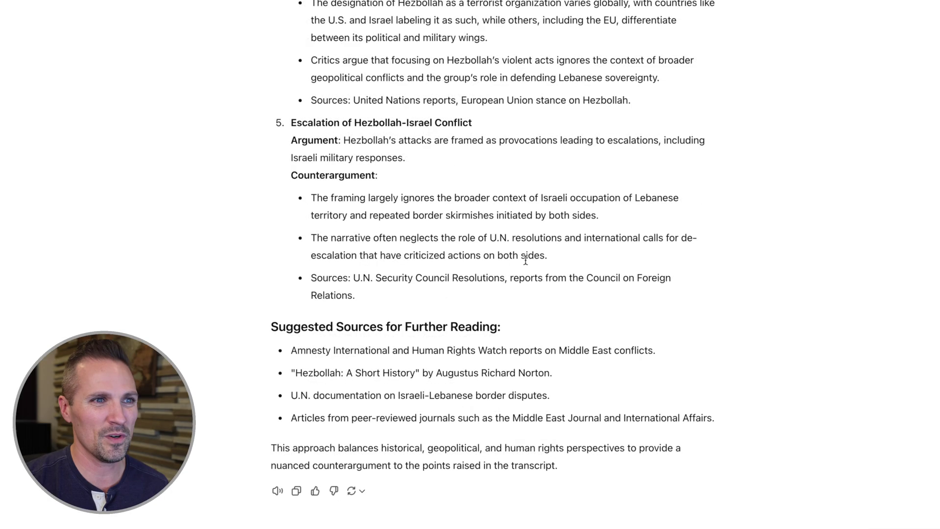
pyautogui.scroll(15, 613, 219)
# - Quote point 1's first counterargument and send 'Please expand on this and explain the context further, and cite your sources.'
pyautogui.moveTo(484, 201); pyautogui.dragTo(295, 179)
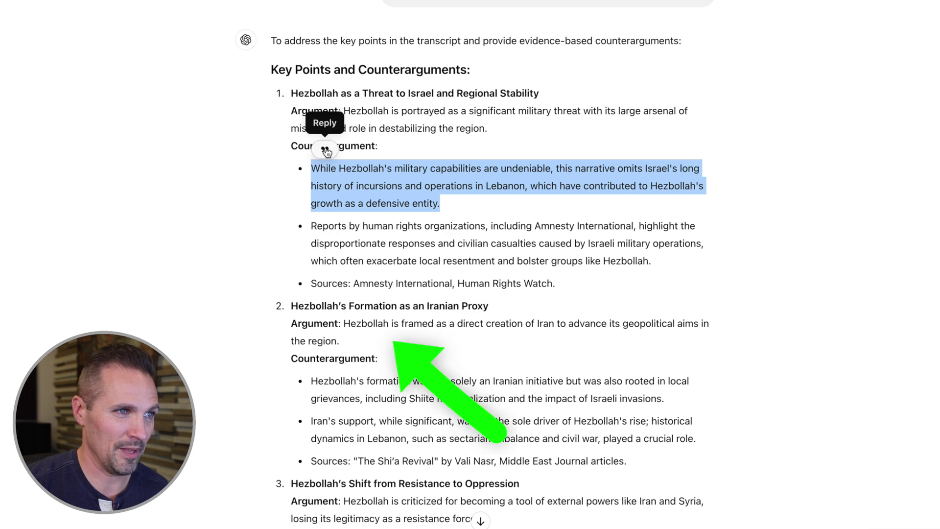
pyautogui.click(332, 152)
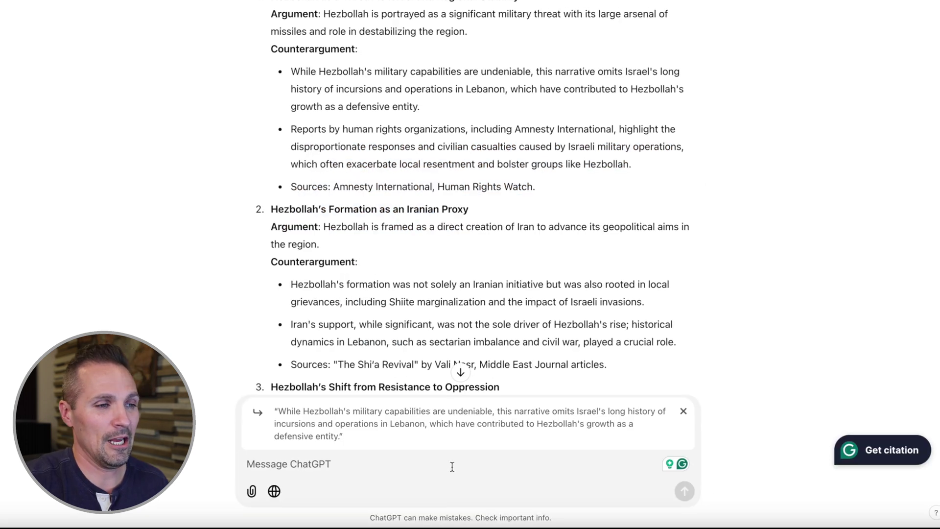
pyautogui.write('Please ')
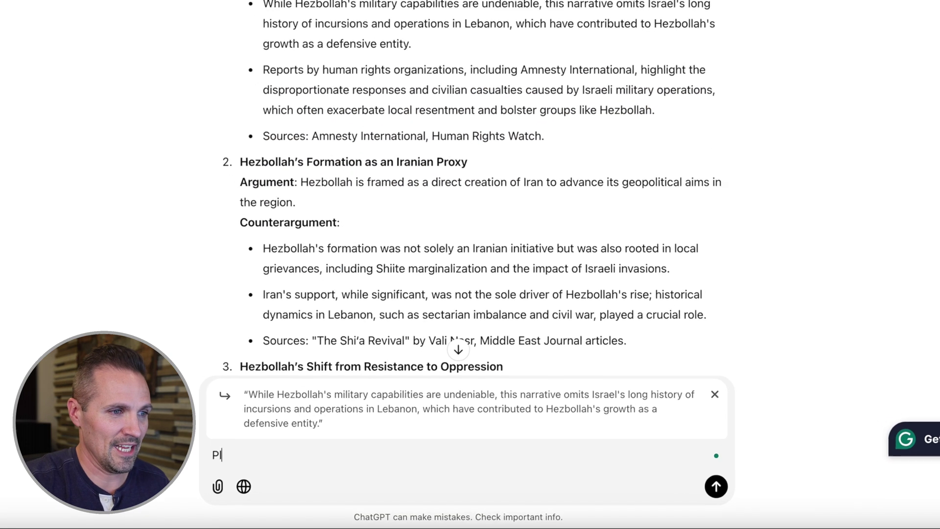
pyautogui.write('expand on this and e')
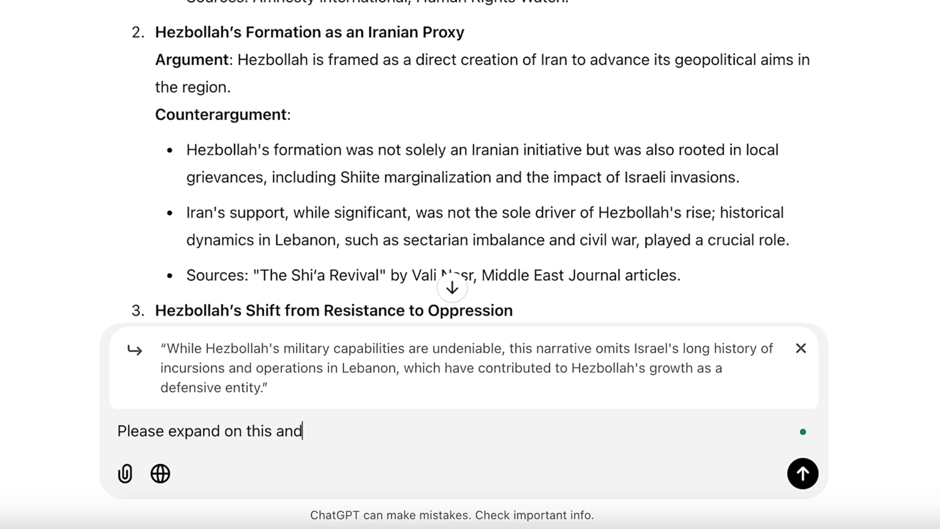
pyautogui.write('xplain the context furth')
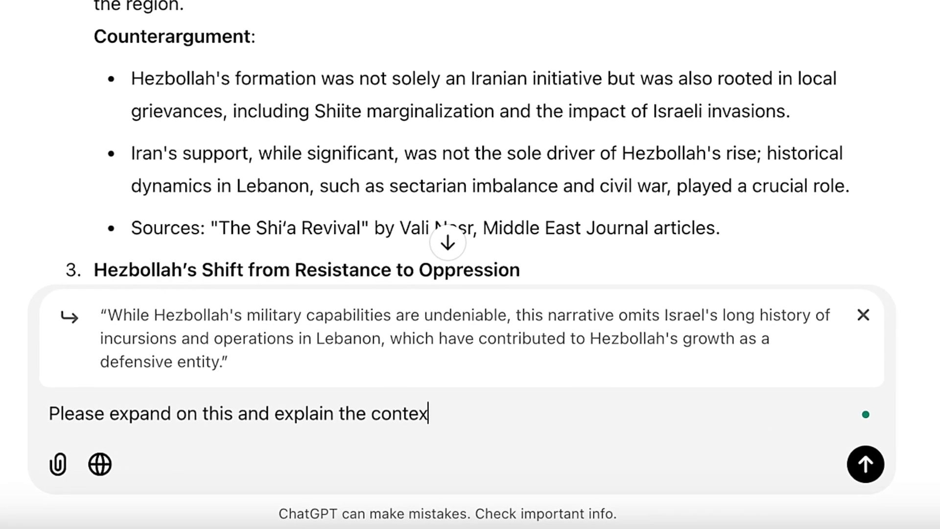
pyautogui.write('e')
pyautogui.press('BackSpace')
pyautogui.write('rther, and cite your sources.')
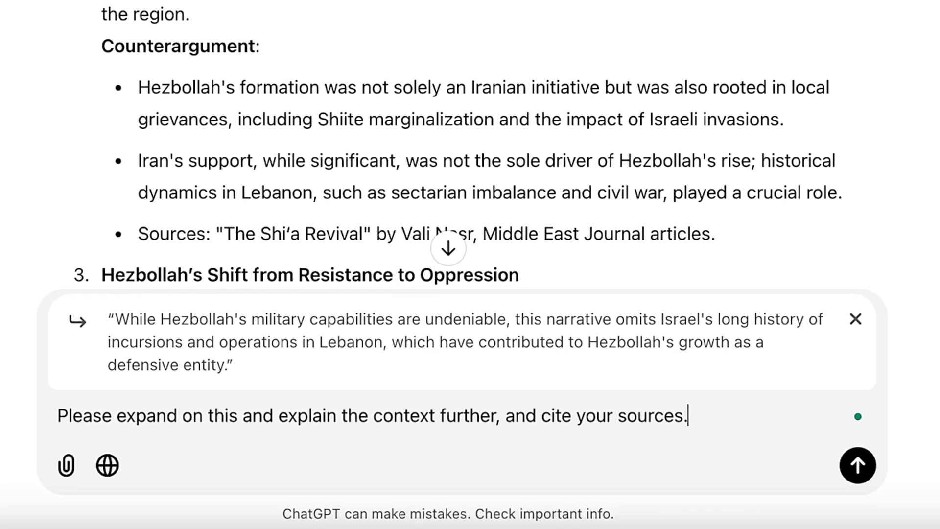
pyautogui.press('Return')
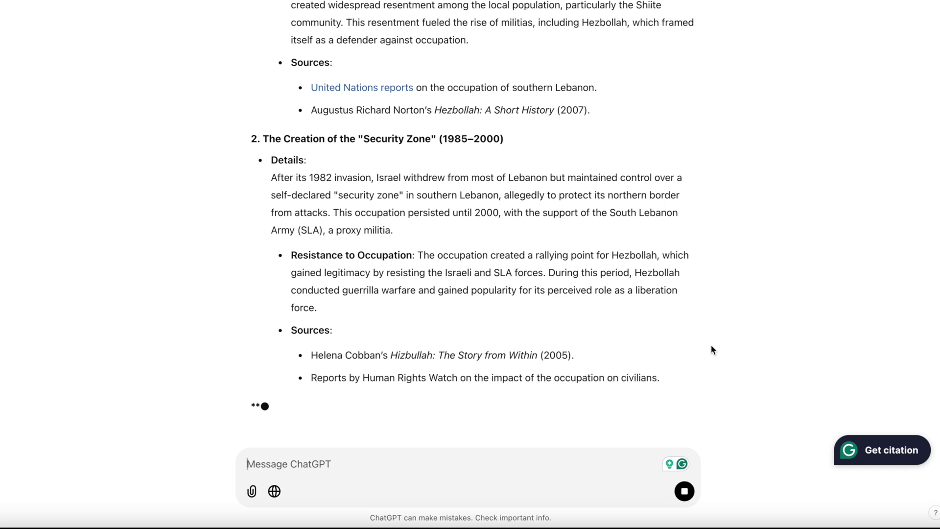
# - Scroll through ChatGPT's expanded reply, from the 1985–2000 security zone to Civilian Impact
pyautogui.scroll(1, 711, 350)
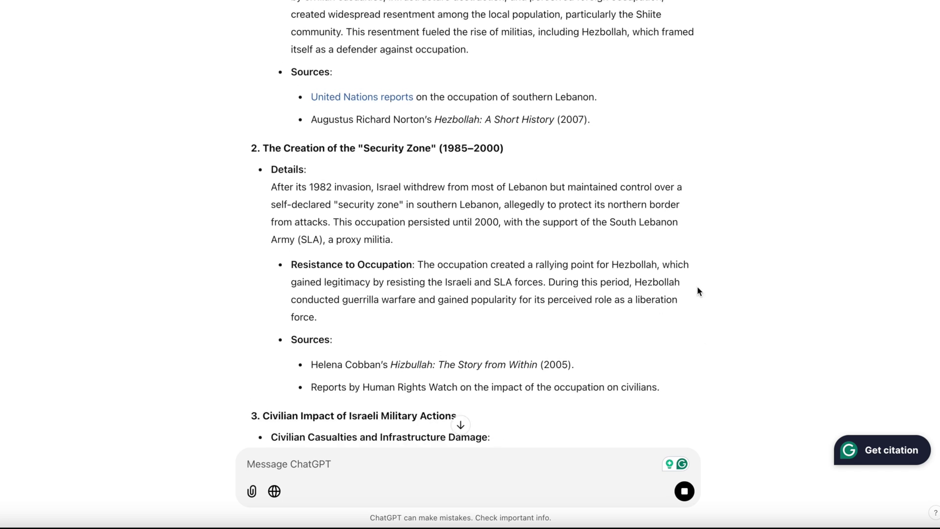
pyautogui.scroll(-2, 697, 289)
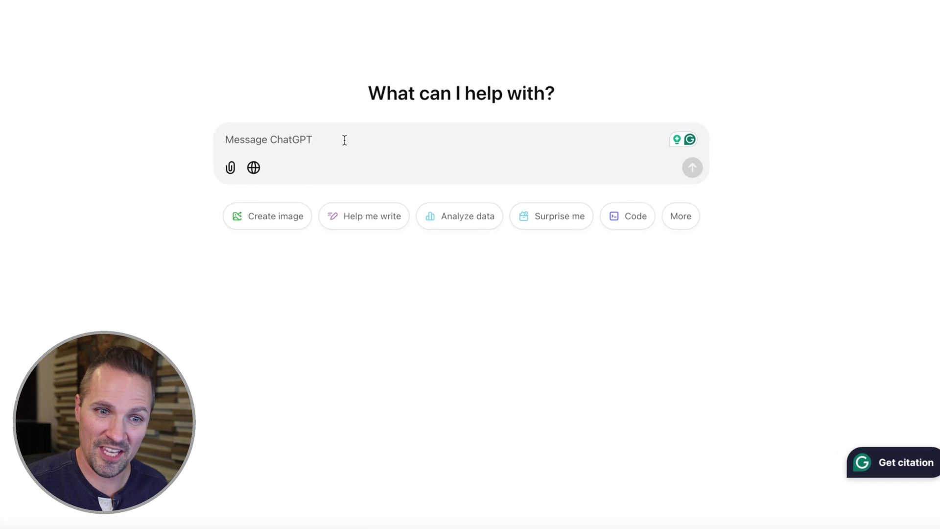
# - Send the FAQ prompt followed by the Hezbollah transcript copied as plain text from Glasp
pyautogui.write('Create an FAQ section based on the key information and questions answered in this transcript:')
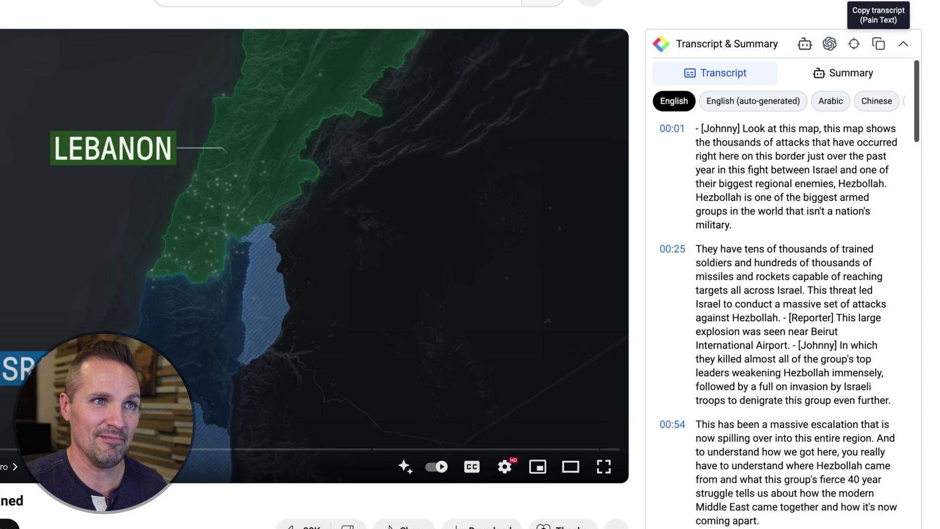
pyautogui.click(805, 45)
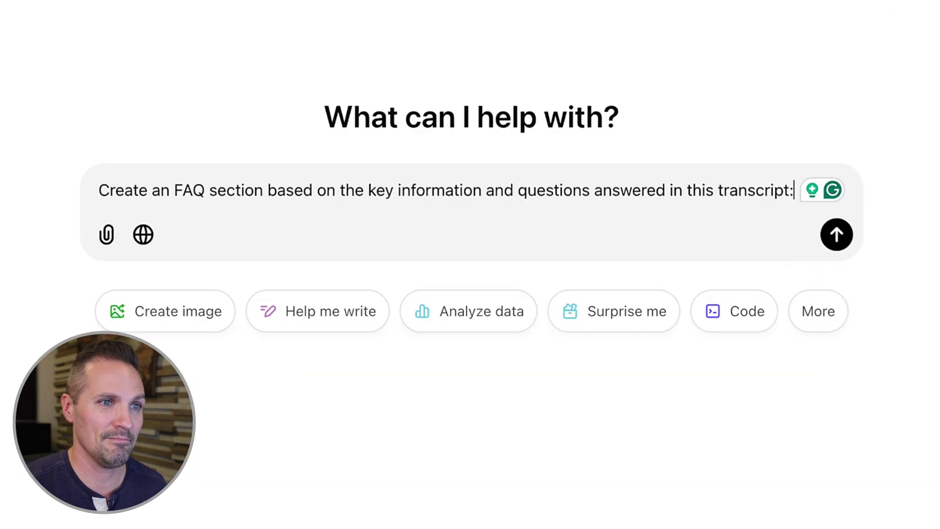
pyautogui.hotkey('ctrl', 'v')
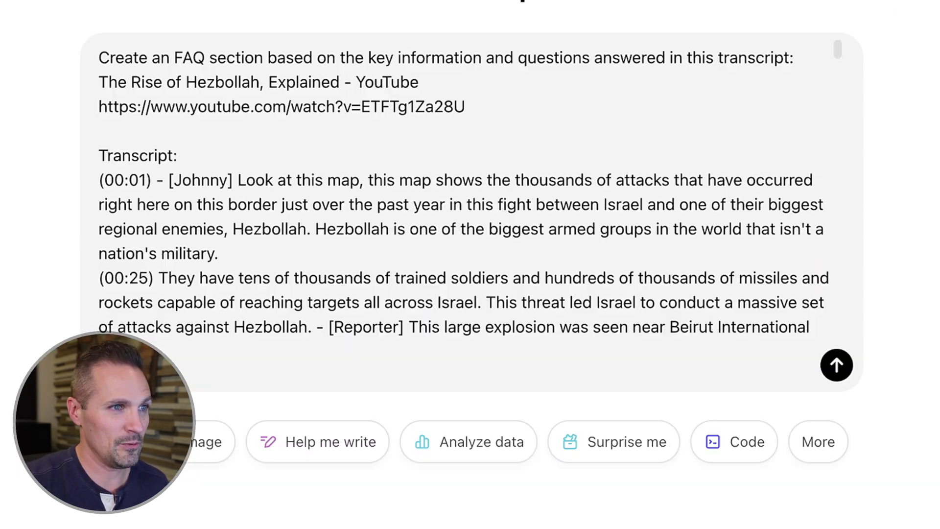
pyautogui.press('Return')
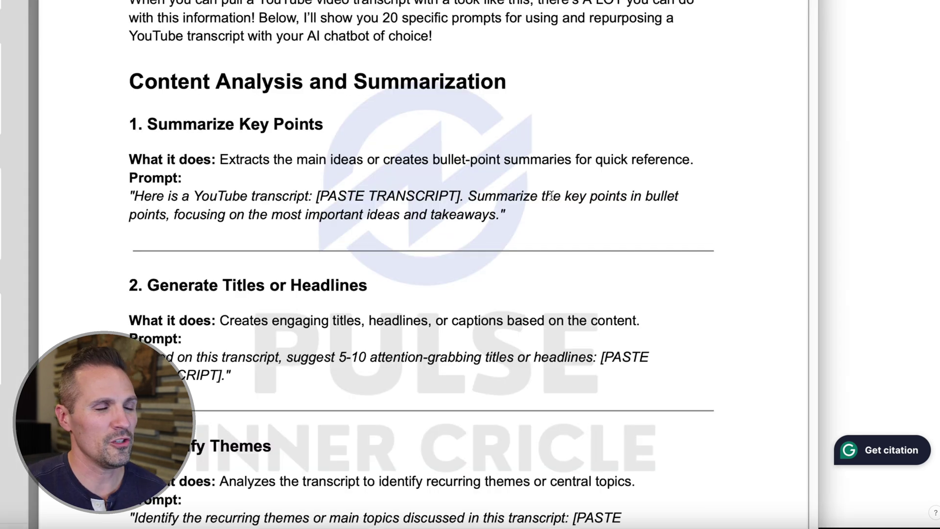
# - Scroll the prompt guide down to sections 16 and 17 under Collaboration and Outreach
pyautogui.scroll(-20, 551, 196)
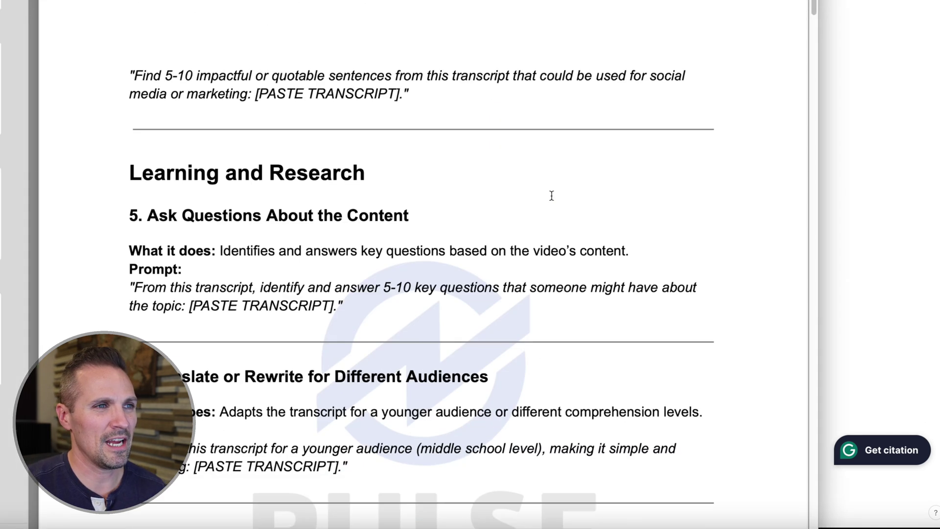
pyautogui.scroll(-20, 550, 196)
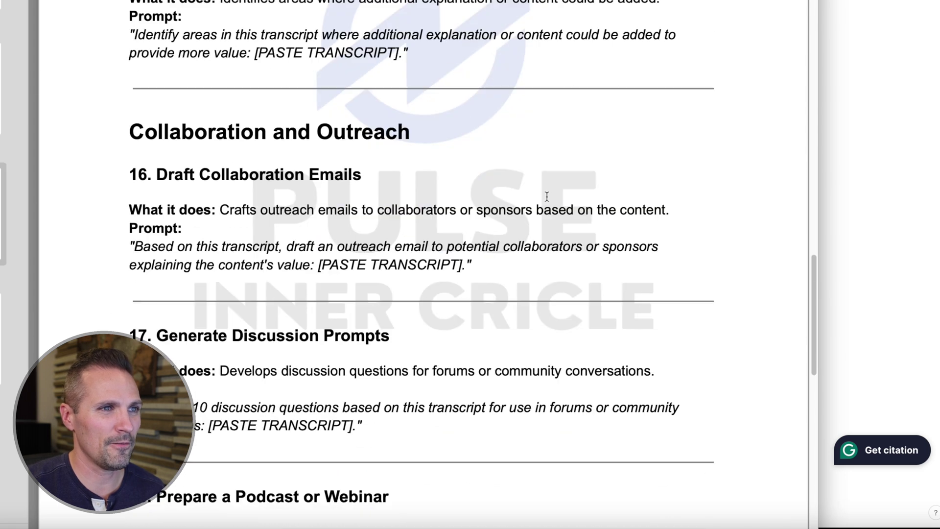